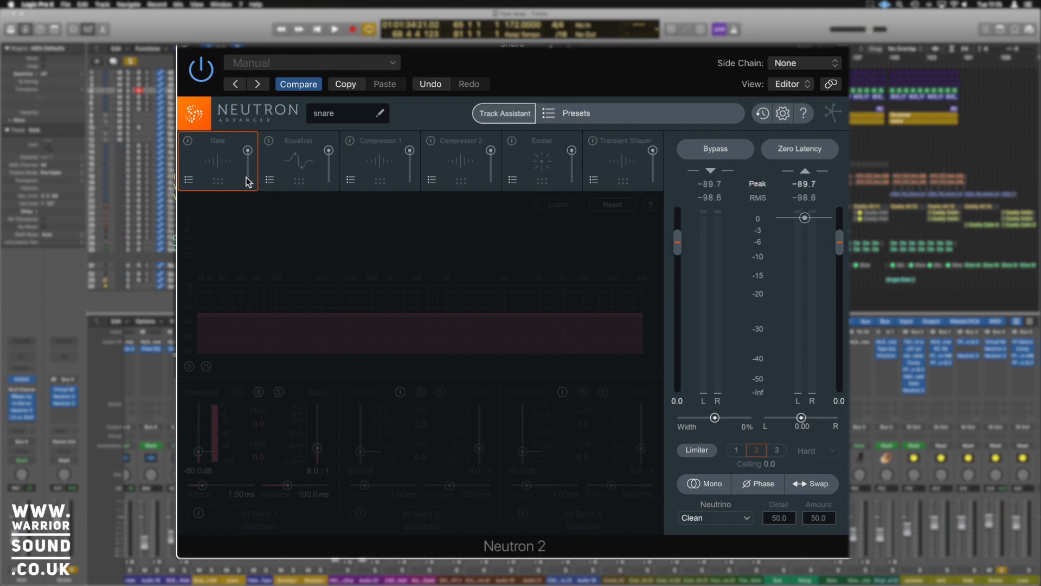
# Look through the Compressor and Exciter modules, and enable the Gate module for the snare.
pyautogui.click(366, 167)
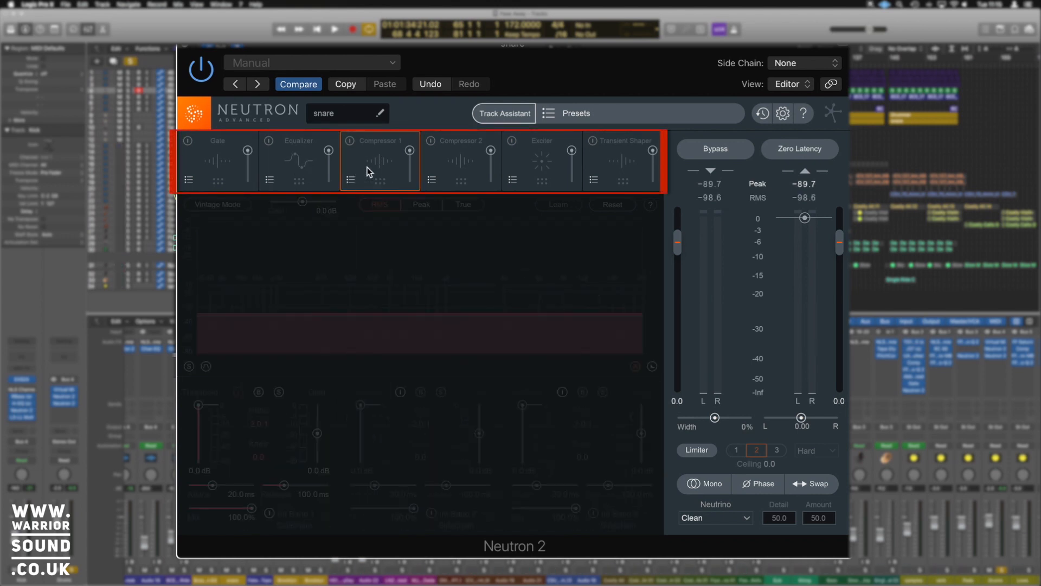
pyautogui.click(440, 161)
pyautogui.click(528, 161)
pyautogui.click(220, 165)
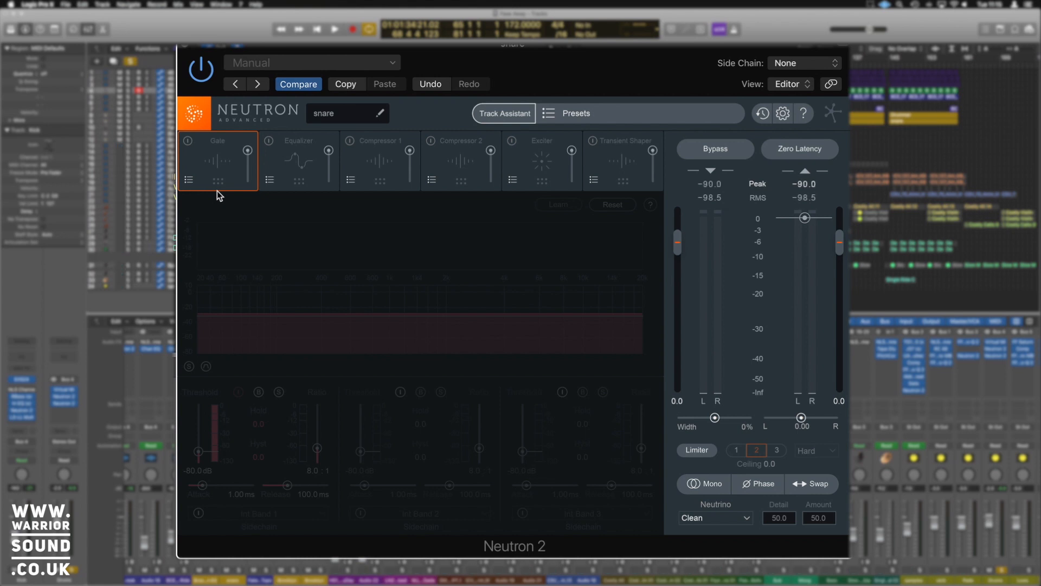
pyautogui.click(188, 142)
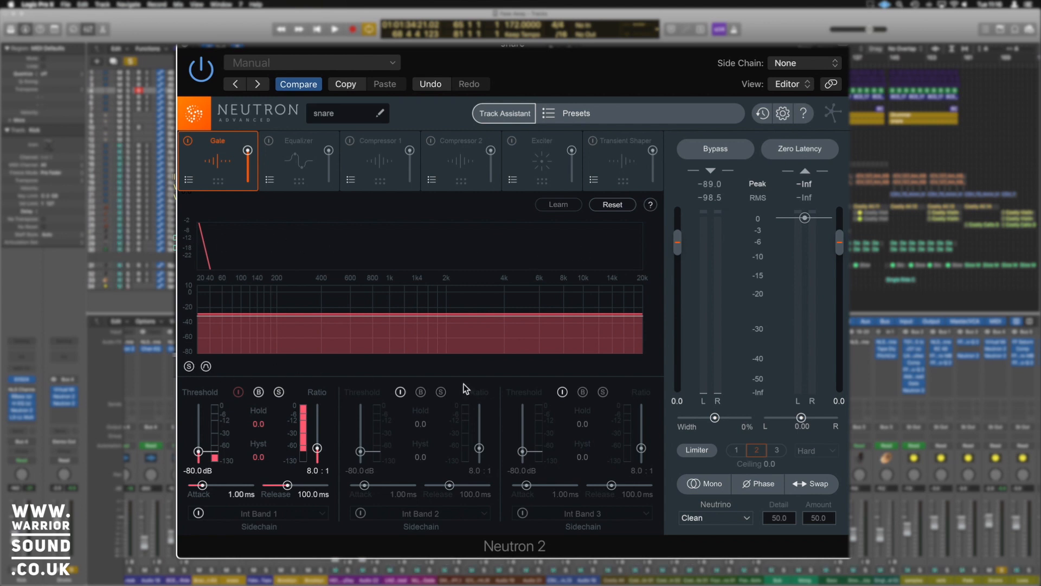
# Play the snare loop several times with the gate at its default settings to examine its gating curve.
pyautogui.press('space')
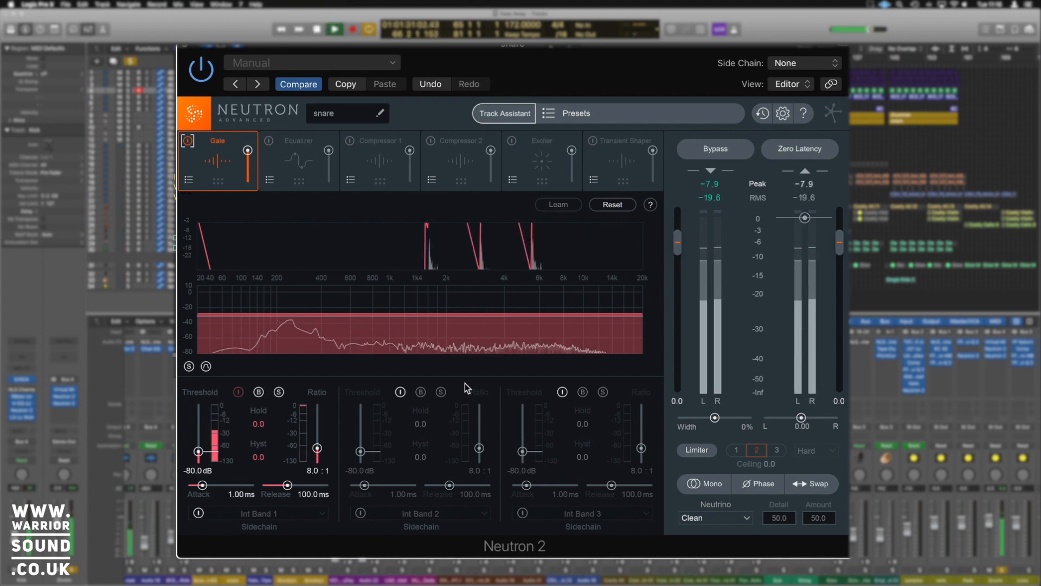
pyautogui.press('space')
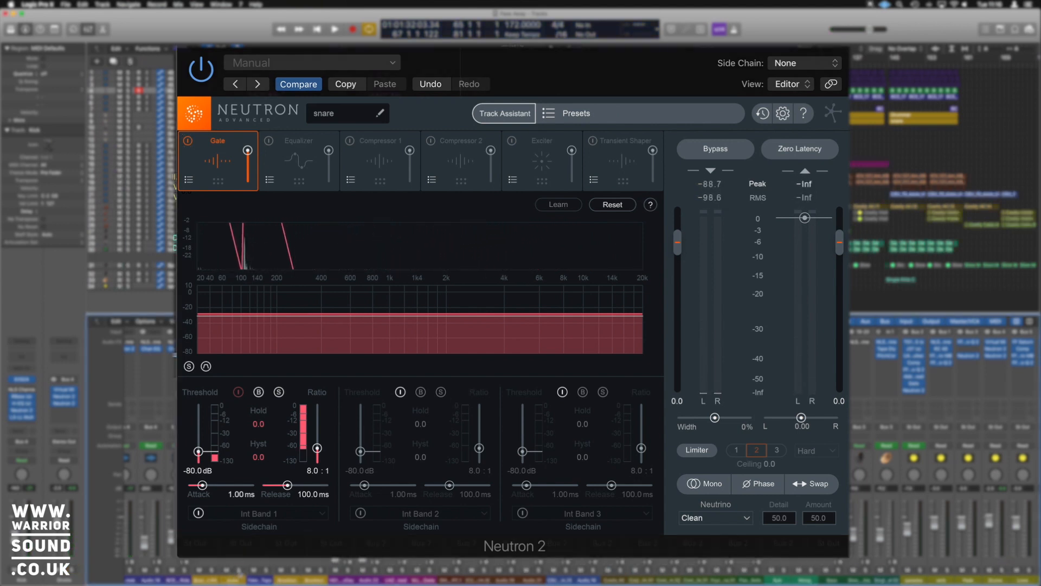
pyautogui.press('space')
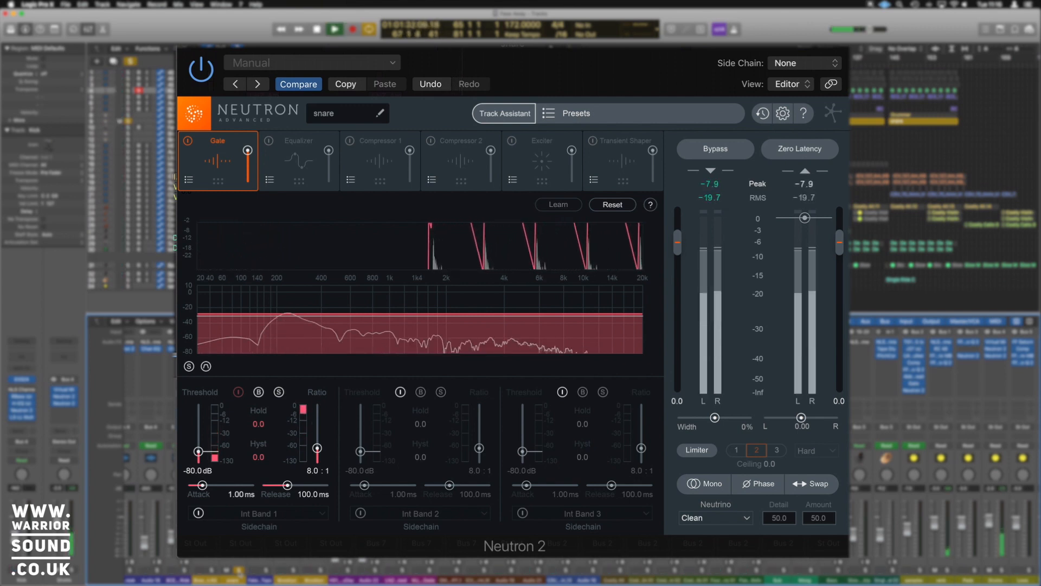
pyautogui.press('space')
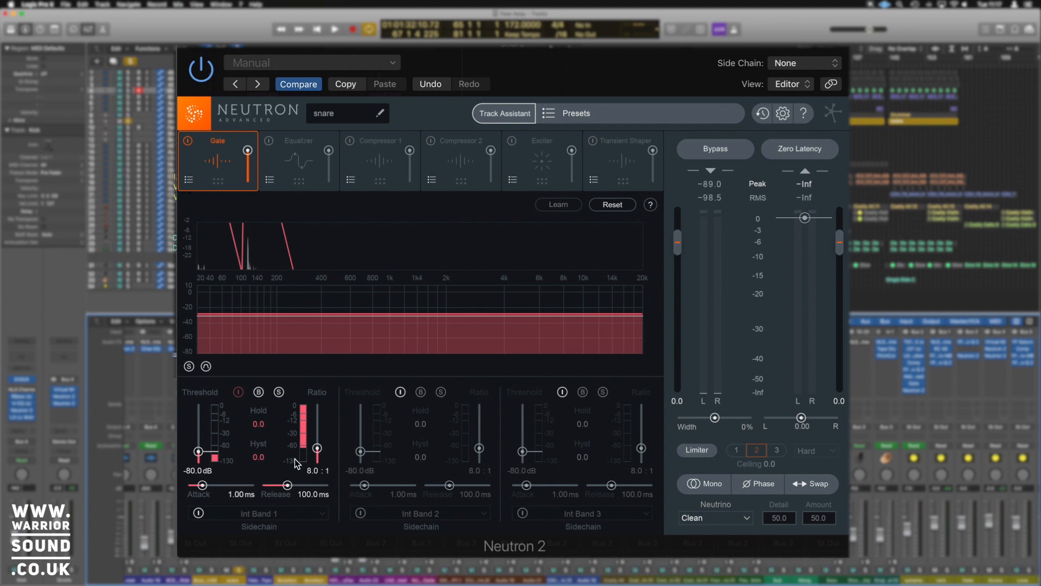
pyautogui.press('space')
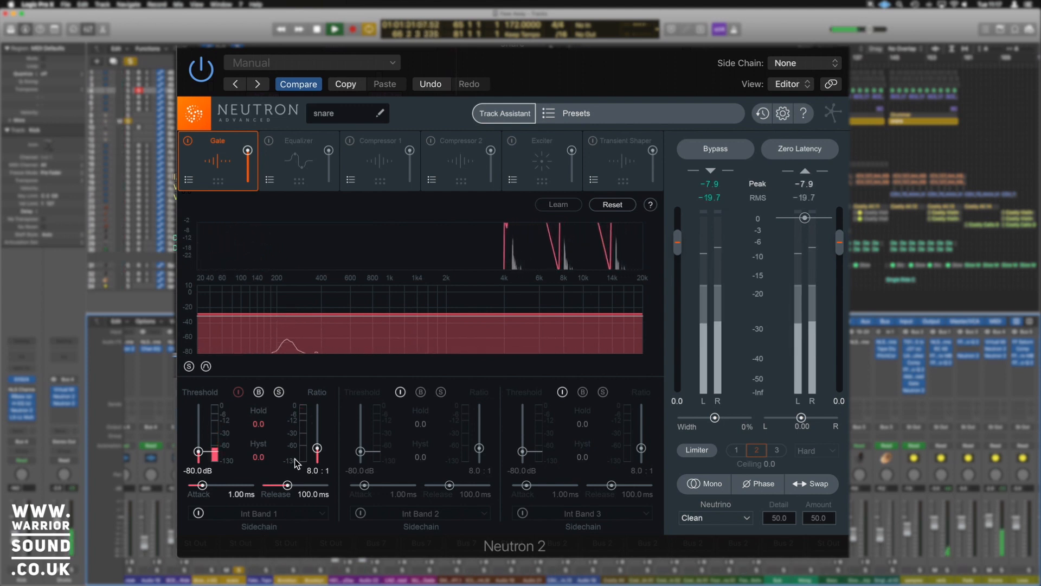
pyautogui.press('space')
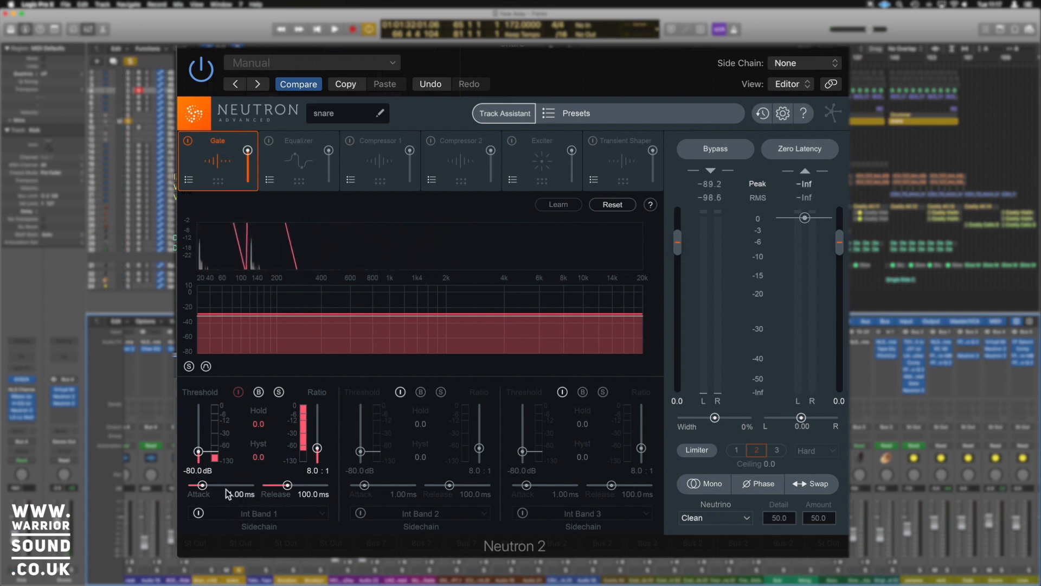
# During playback, try a long gate release of about 4786 ms and settle the release at 0 ms.
pyautogui.press('space')
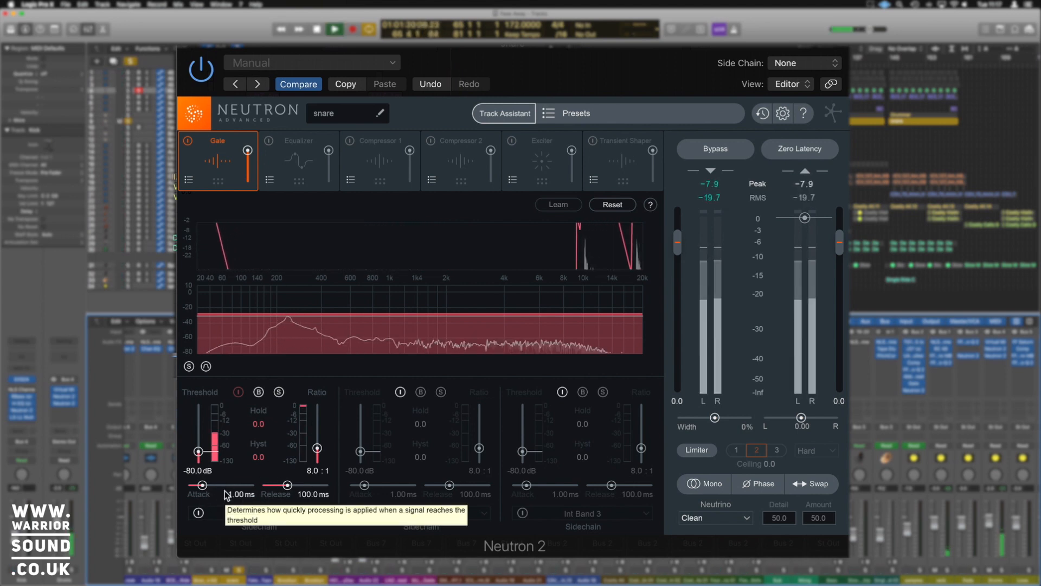
pyautogui.moveTo(287, 485); pyautogui.dragTo(327, 490)
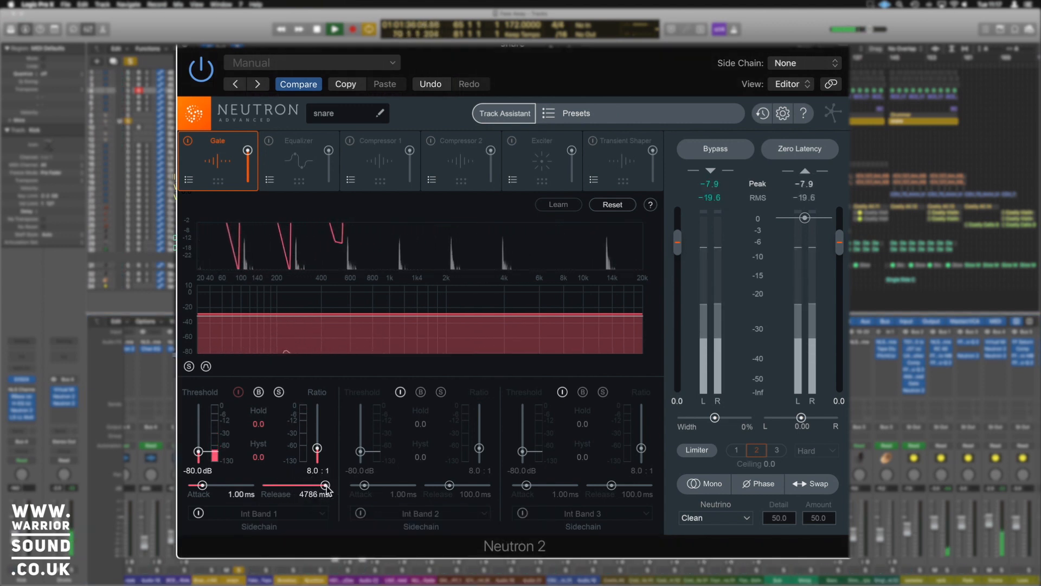
pyautogui.moveTo(327, 490); pyautogui.dragTo(263, 492)
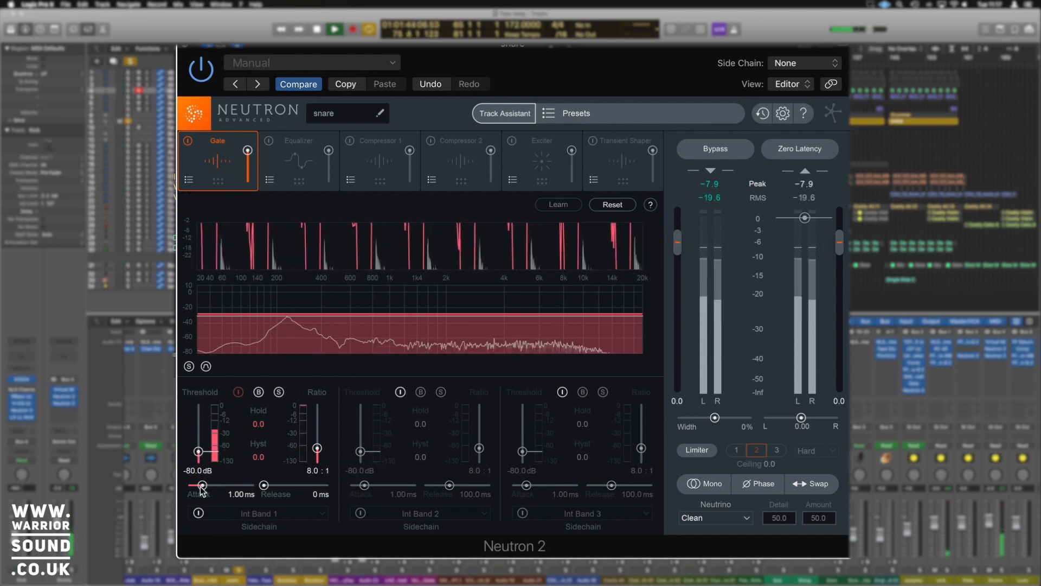
pyautogui.press('space')
# Raise the gate threshold to about -28.9 dB and on to -14.3 dB, playing the snare to check each setting.
pyautogui.moveTo(199, 451); pyautogui.dragTo(199, 446)
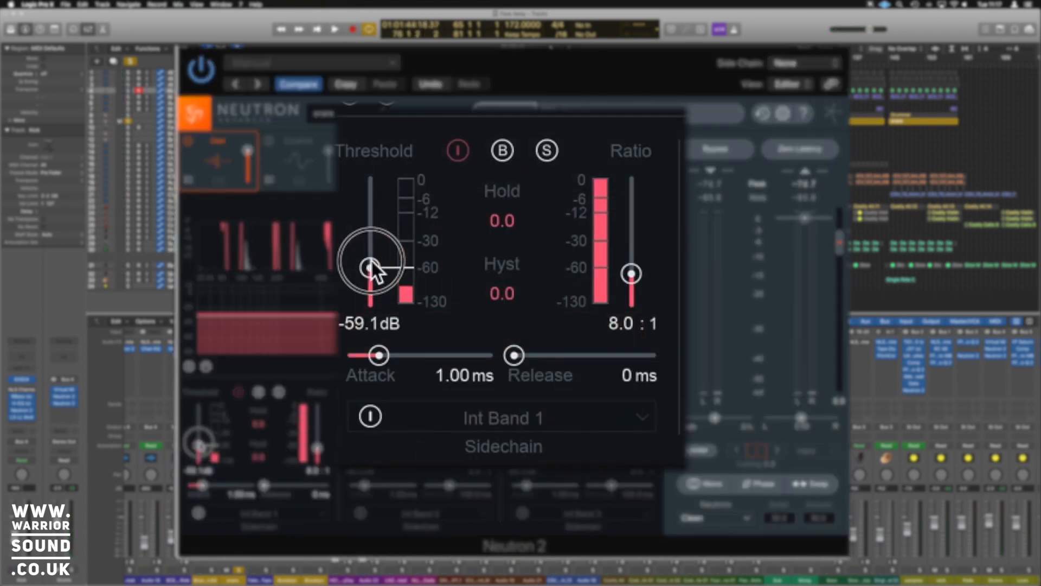
pyautogui.moveTo(370, 248); pyautogui.dragTo(371, 240)
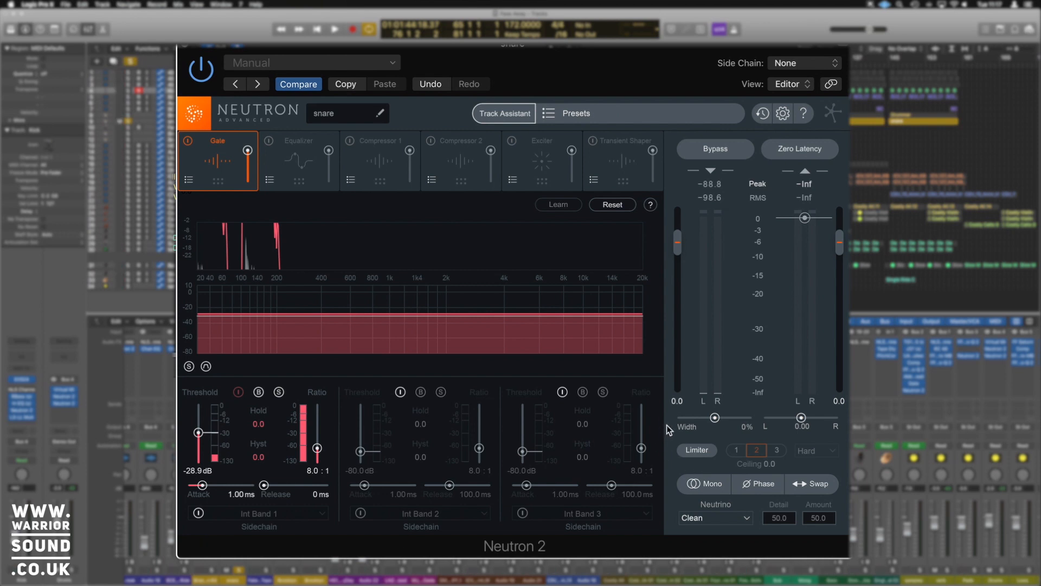
pyautogui.press('space')
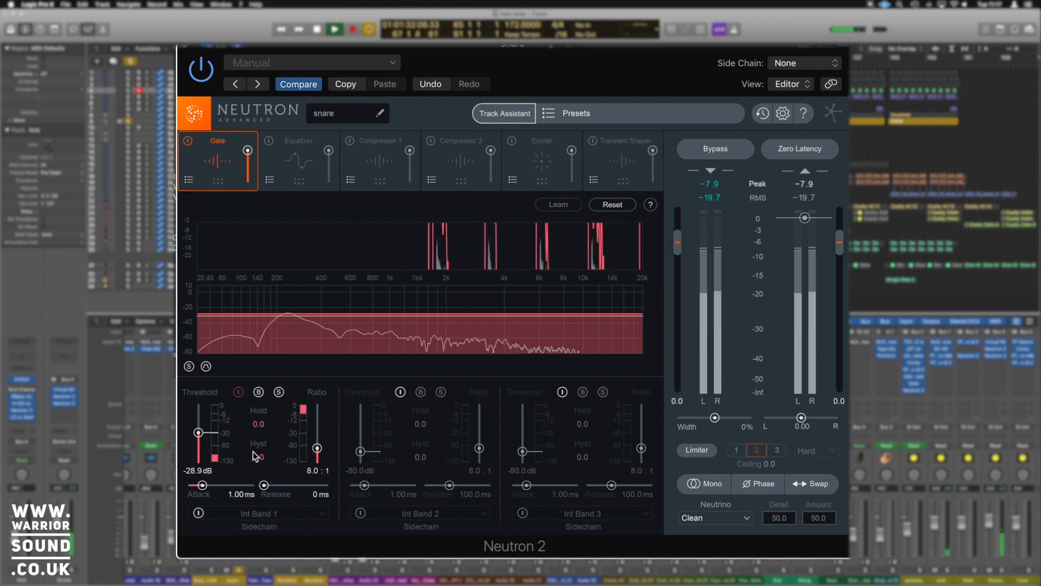
pyautogui.press('space')
pyautogui.moveTo(198, 432); pyautogui.dragTo(200, 427)
pyautogui.press('space')
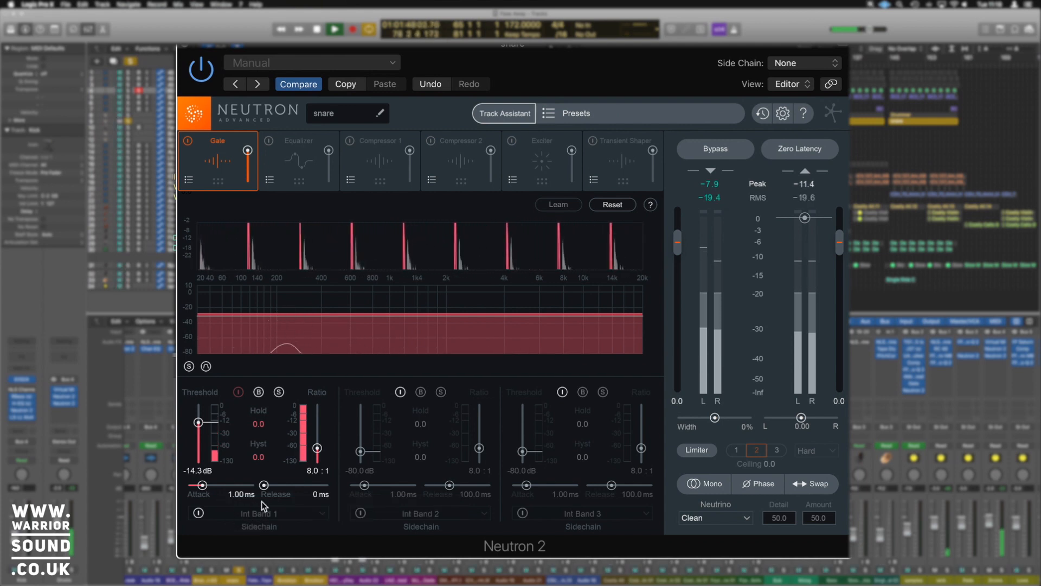
# Set the gate's attack to about 8.28 ms and its release to about 11.17 ms while the snare plays.
pyautogui.moveTo(266, 490); pyautogui.dragTo(278, 493)
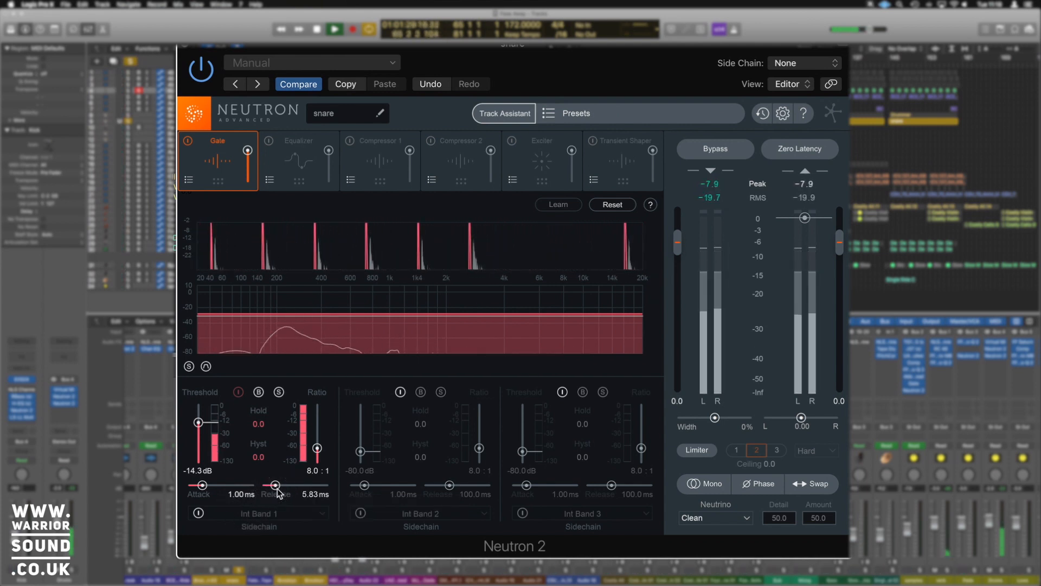
pyautogui.moveTo(203, 485); pyautogui.dragTo(277, 485)
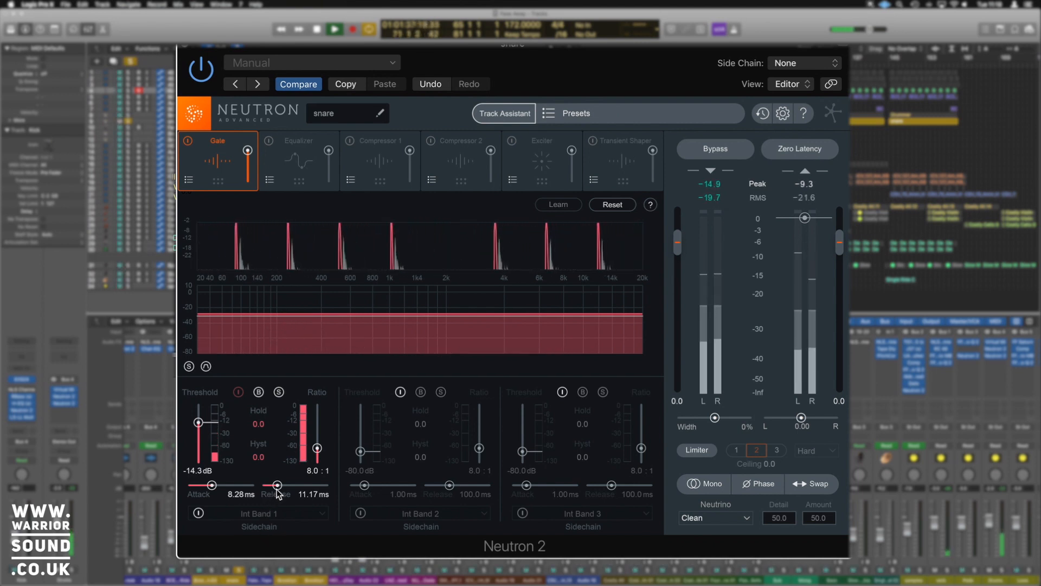
pyautogui.press('space')
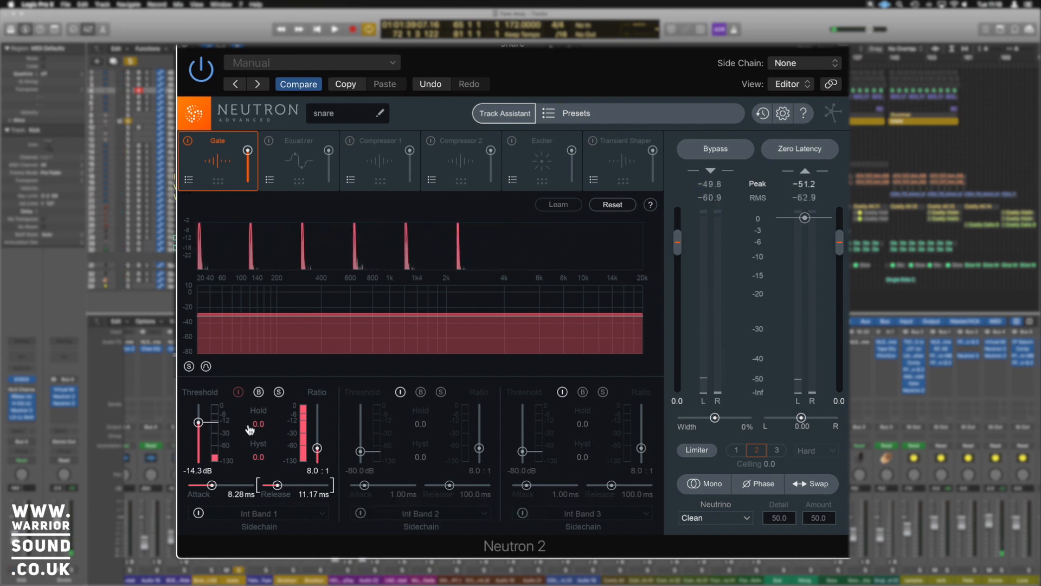
# Turn on the gate's second band and move the crossover between the two bands to about 401 Hz.
pyautogui.click(239, 393)
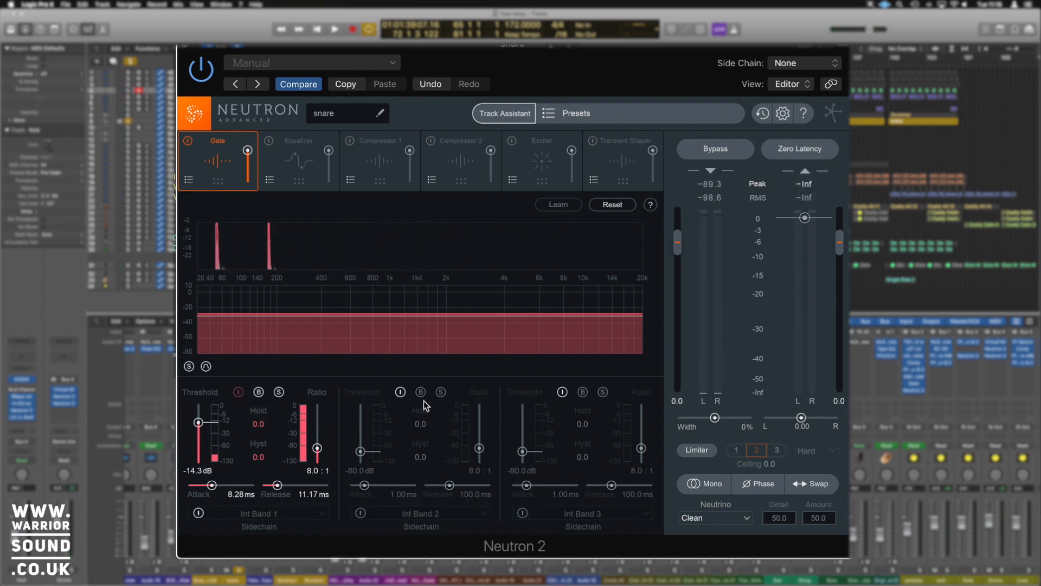
pyautogui.click(401, 392)
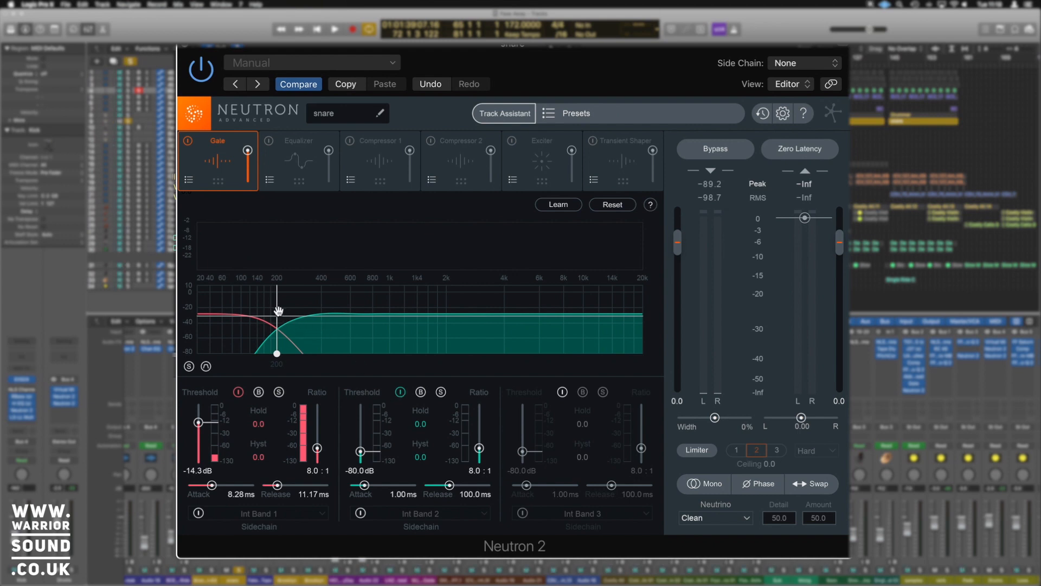
pyautogui.moveTo(276, 309); pyautogui.dragTo(321, 308)
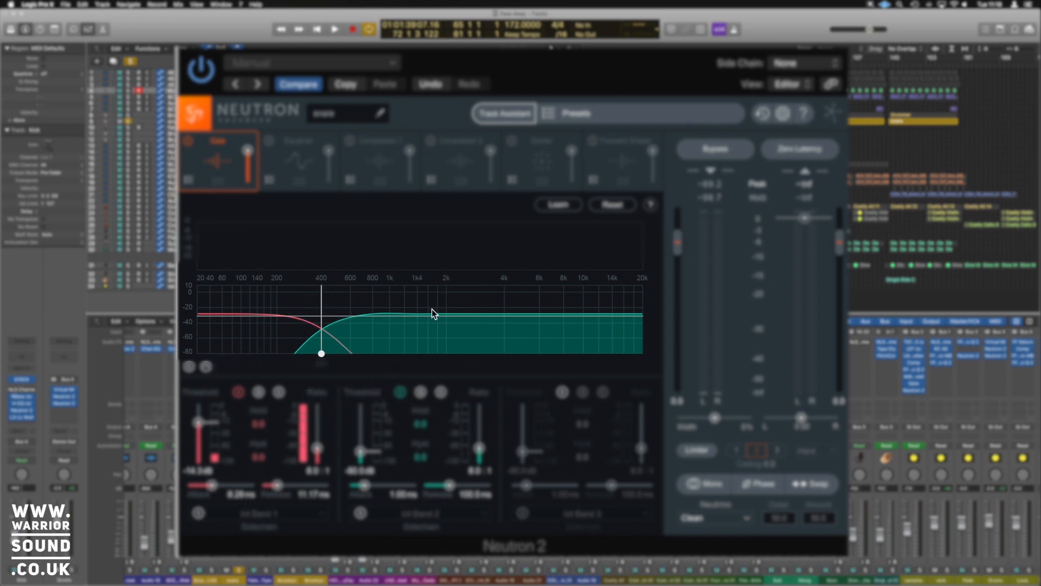
# Play the snare through both gate bands, and listen to the low band and the high band each in isolation.
pyautogui.press('space')
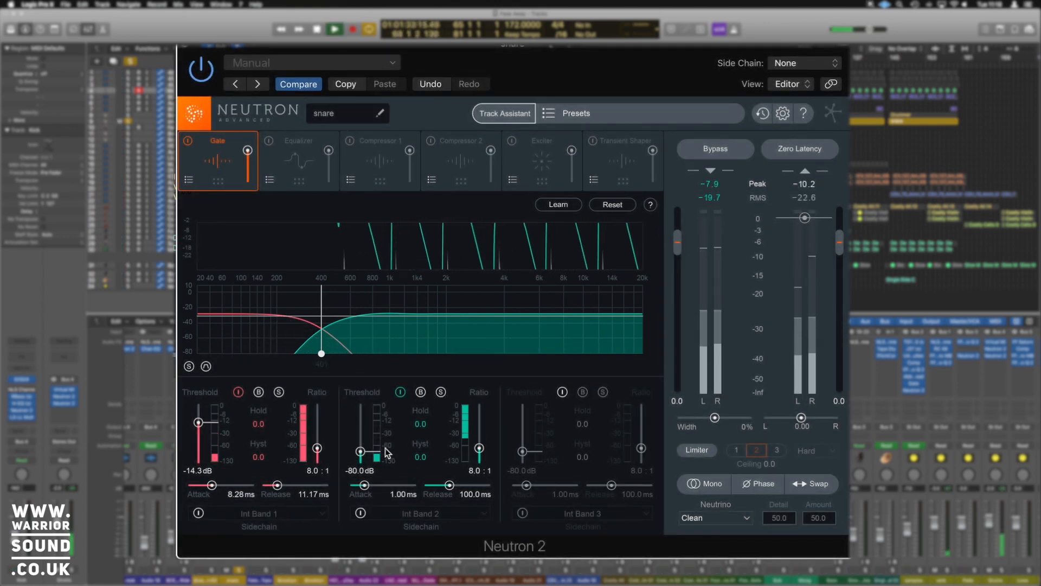
pyautogui.press('space')
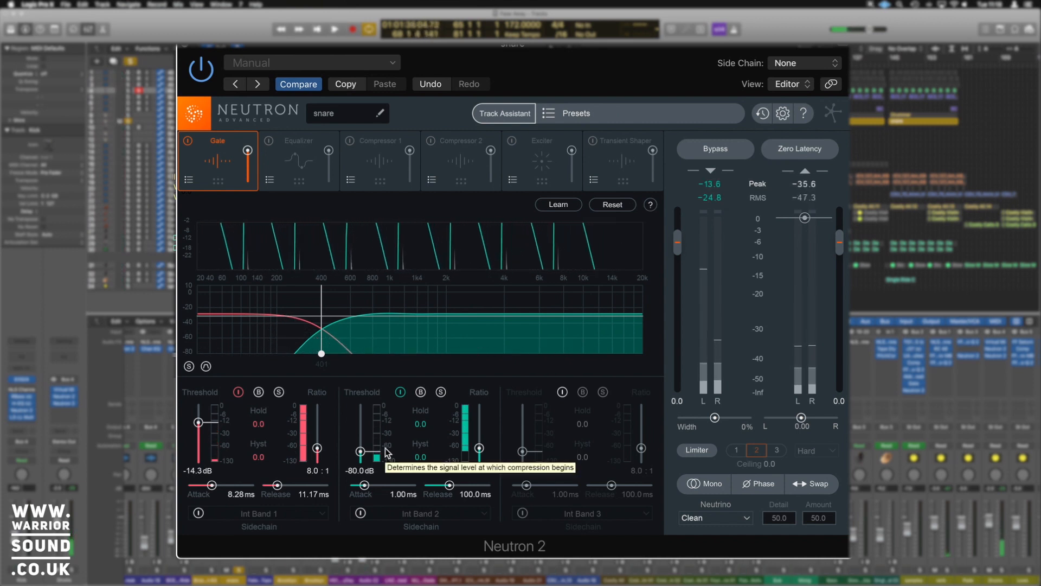
pyautogui.click(278, 392)
pyautogui.press('space')
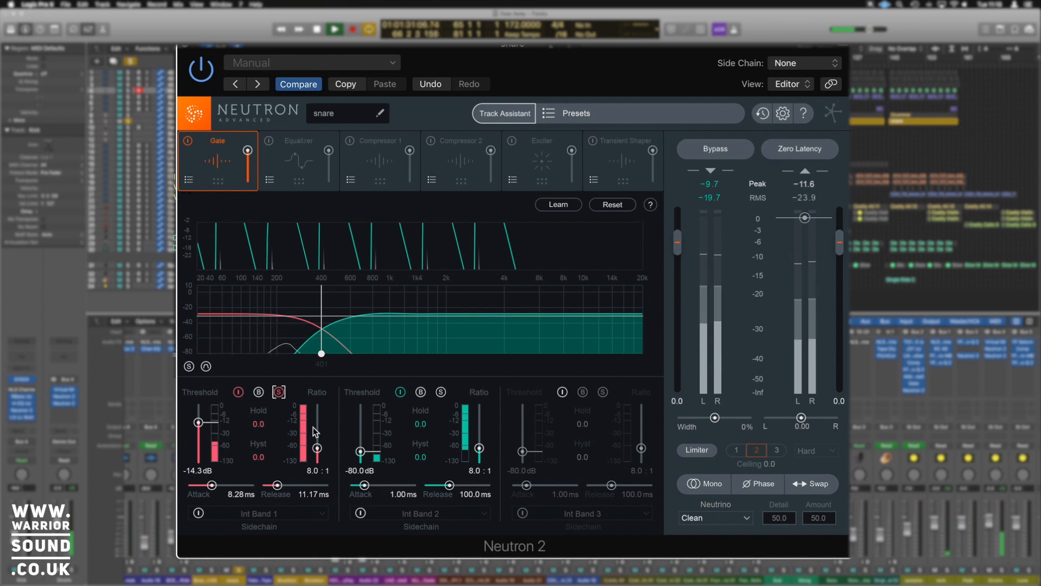
pyautogui.press('space')
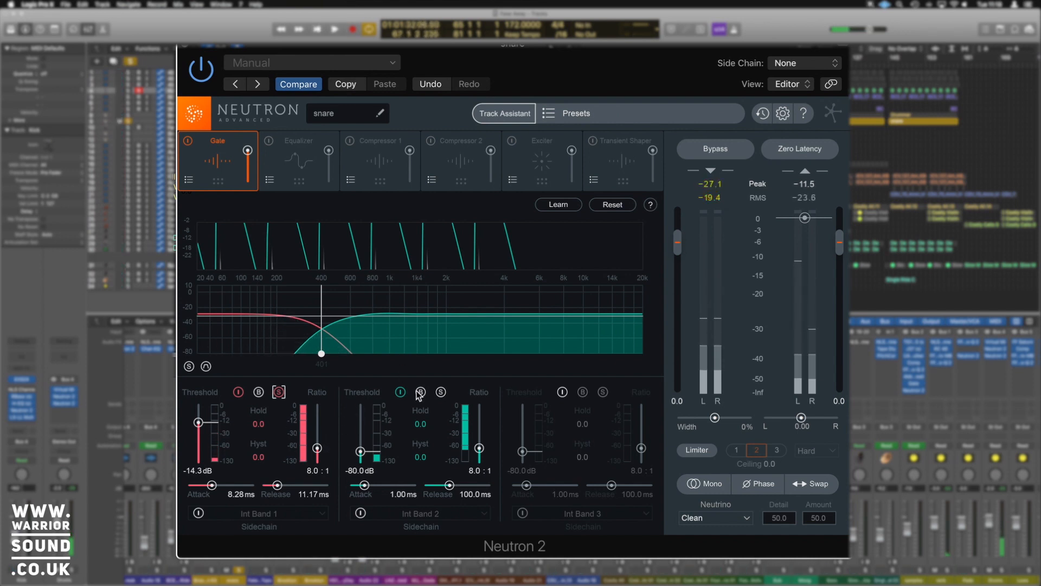
pyautogui.click(280, 392)
pyautogui.press('space')
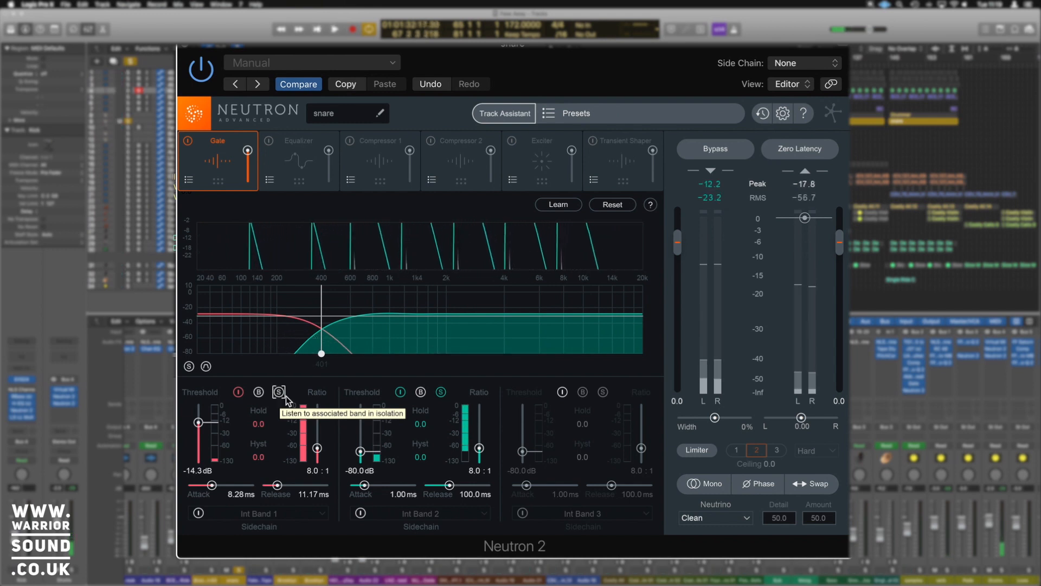
pyautogui.click(278, 392)
# Try a threshold of about -70.1 dB on the low band and -13.5 dB on the high band, and play the result.
pyautogui.moveTo(361, 451); pyautogui.dragTo(360, 435)
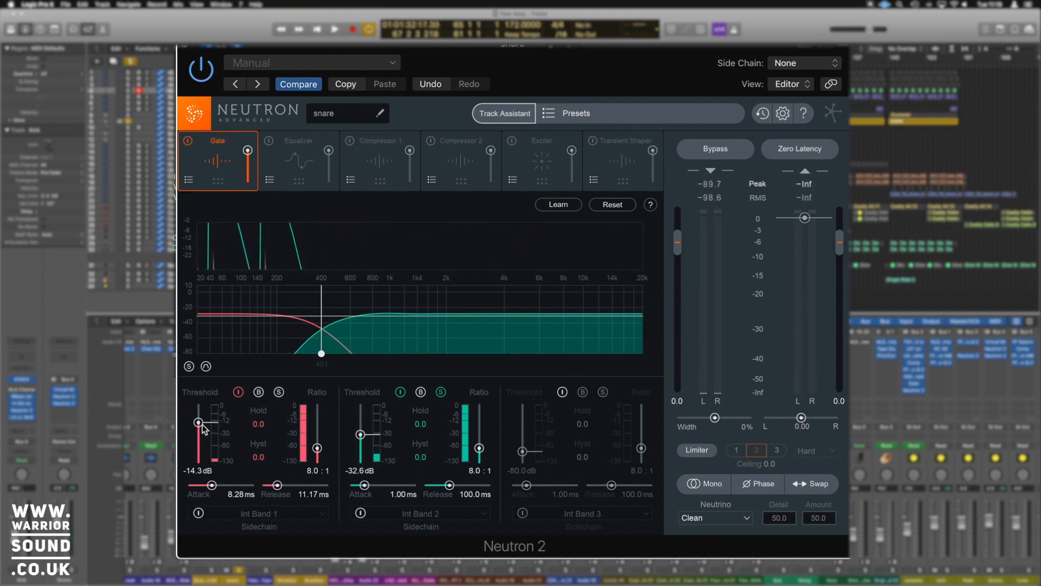
pyautogui.moveTo(201, 425); pyautogui.dragTo(202, 450)
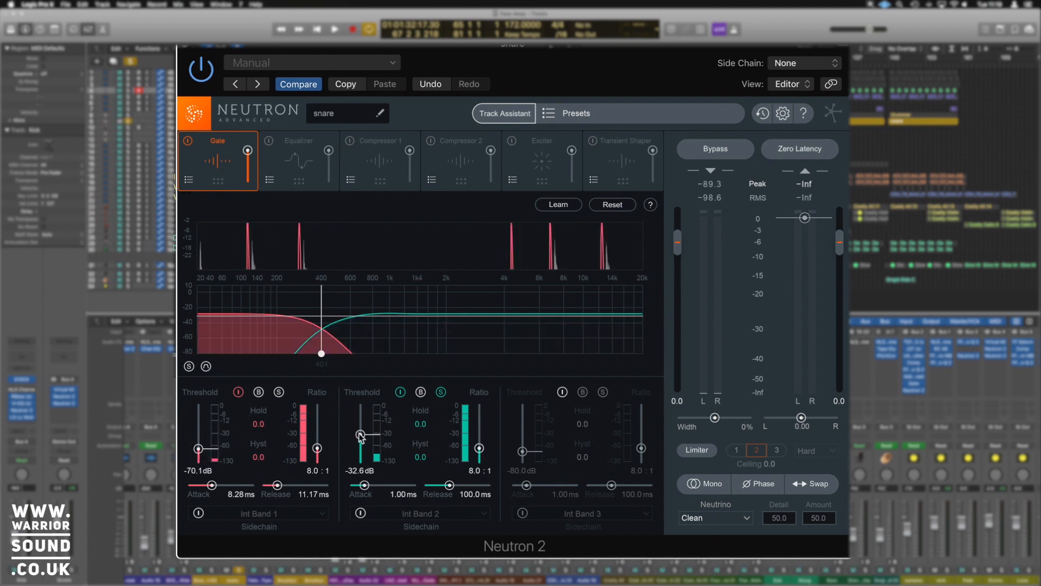
pyautogui.moveTo(360, 434); pyautogui.dragTo(361, 426)
pyautogui.press('space')
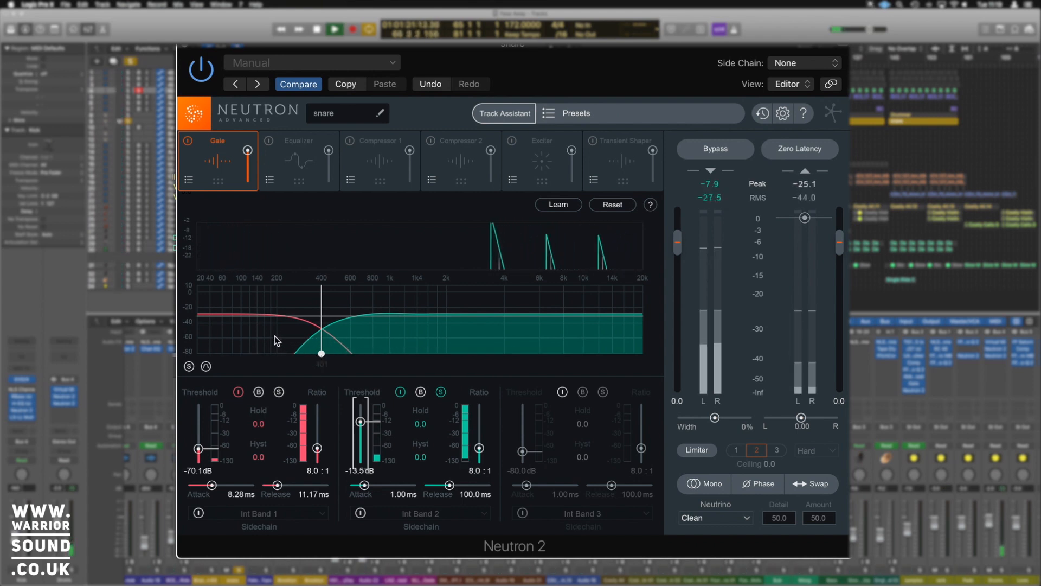
# Unsolo the high band and set the thresholds to about -21.3 dB for the low band and -55.1 dB for the high band.
pyautogui.click(441, 392)
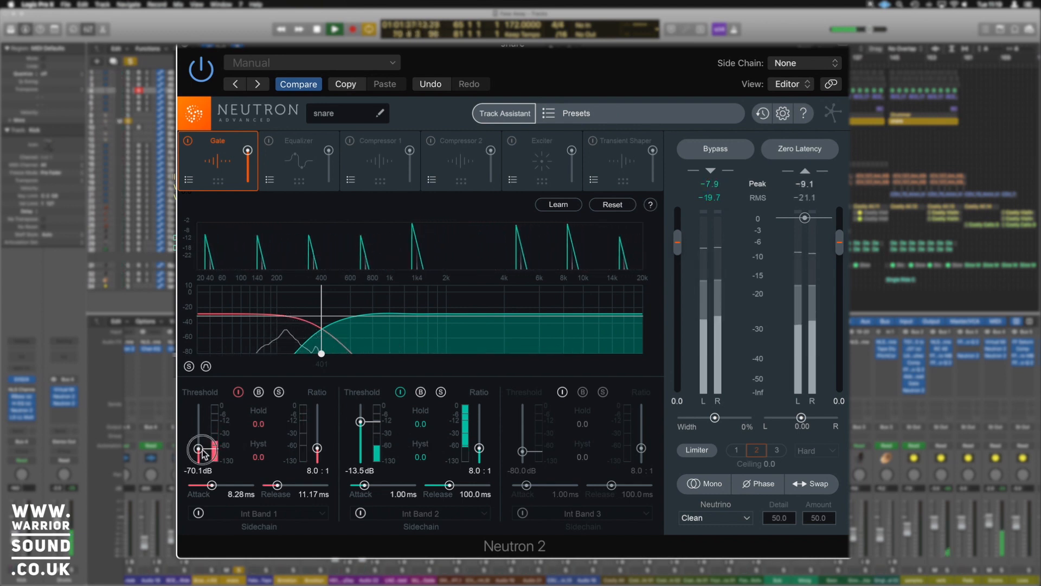
pyautogui.moveTo(202, 450); pyautogui.dragTo(207, 428)
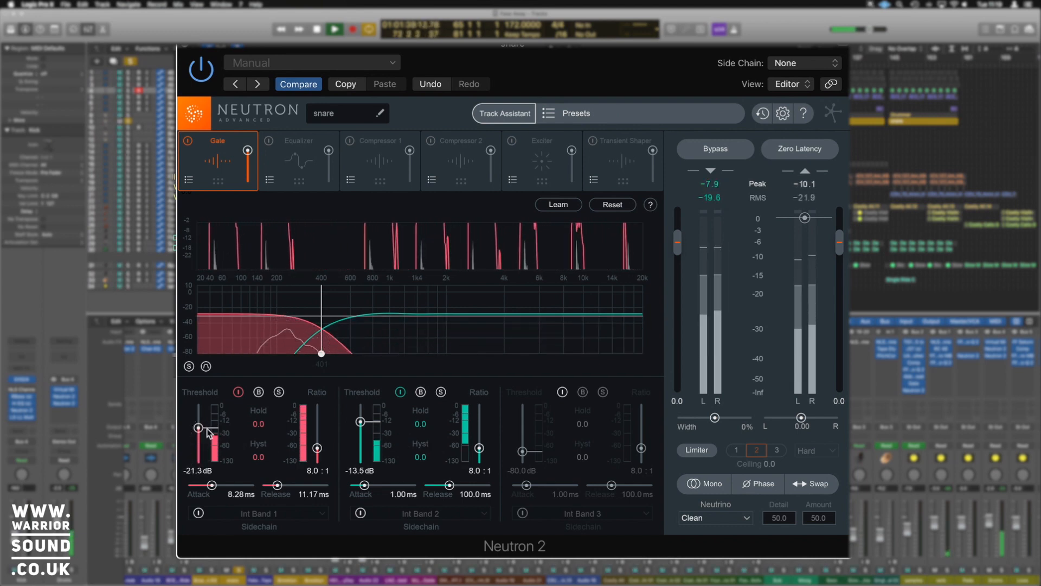
pyautogui.moveTo(360, 422); pyautogui.dragTo(362, 445)
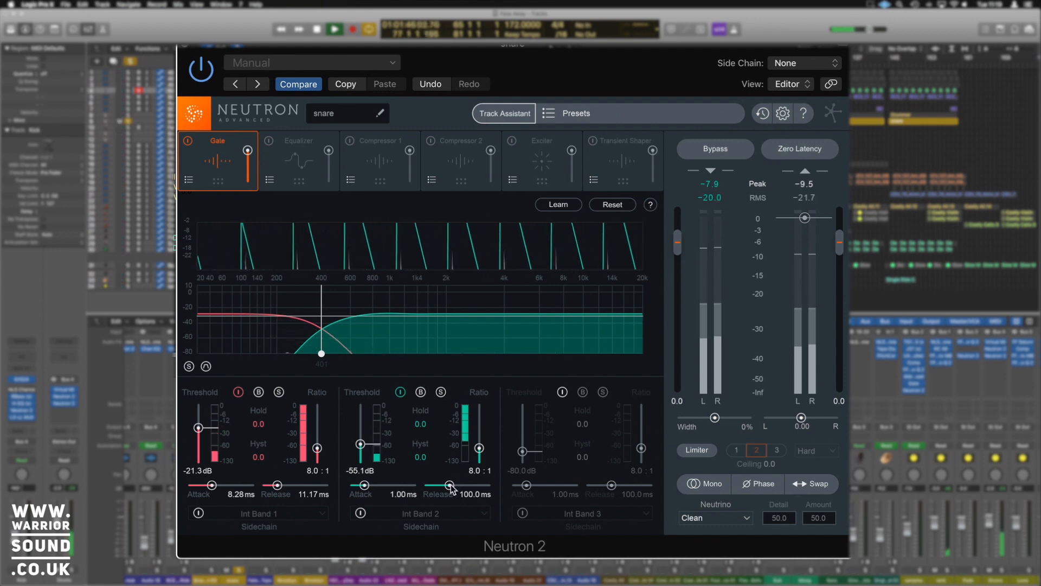
# Set the high band's release to about 845.7 ms and its attack to about 7.32 ms, and stop playback.
pyautogui.moveTo(450, 487); pyautogui.dragTo(466, 485)
pyautogui.moveTo(364, 485); pyautogui.dragTo(373, 486)
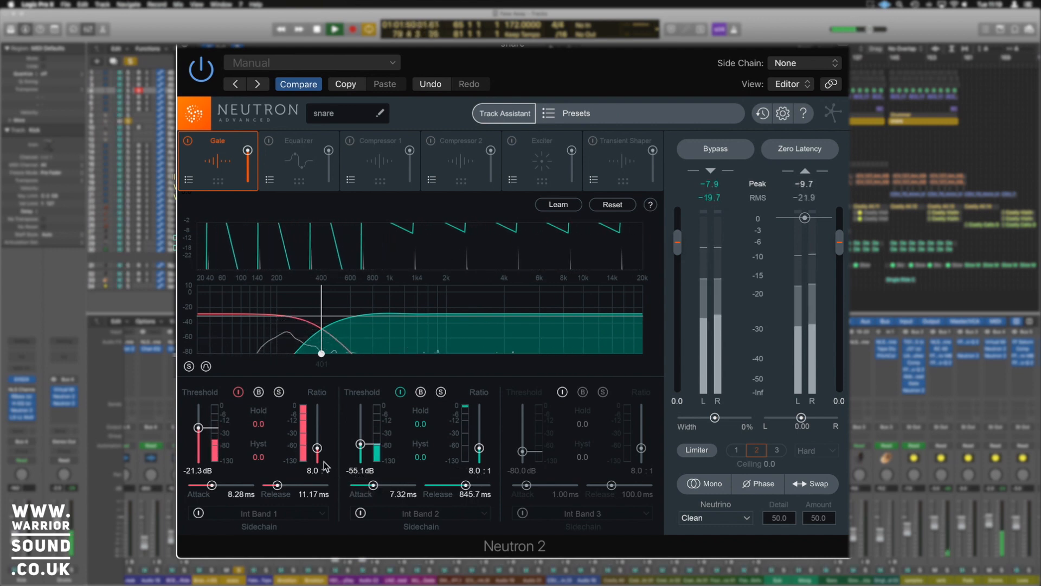
pyautogui.press('space')
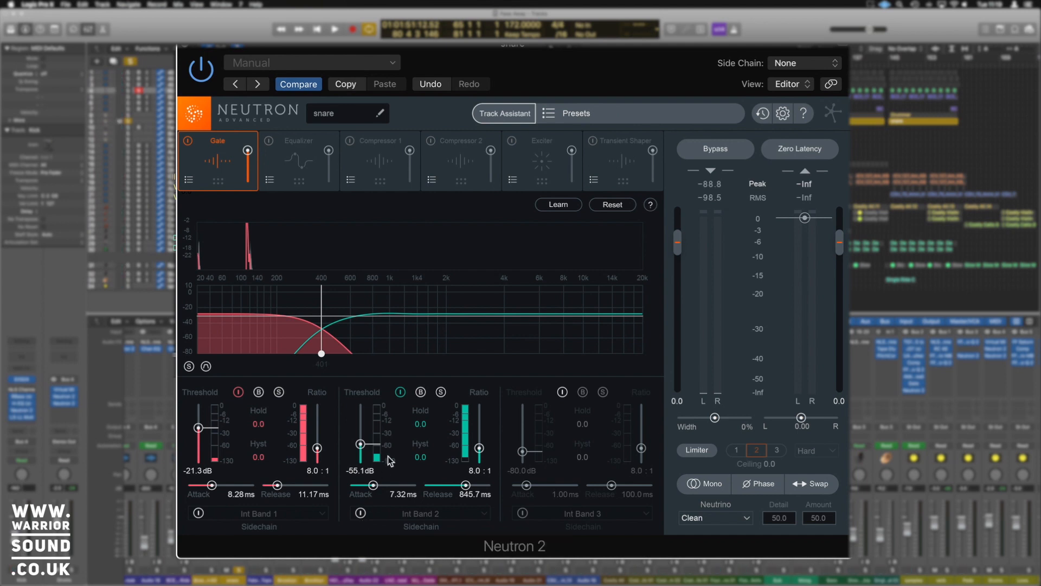
# Enable the high band's sidechain with Int Band 2 kept as its detector, and choose Fake Snare Tops (Inst 8) as the plug-in's side-chain source.
pyautogui.click(443, 515)
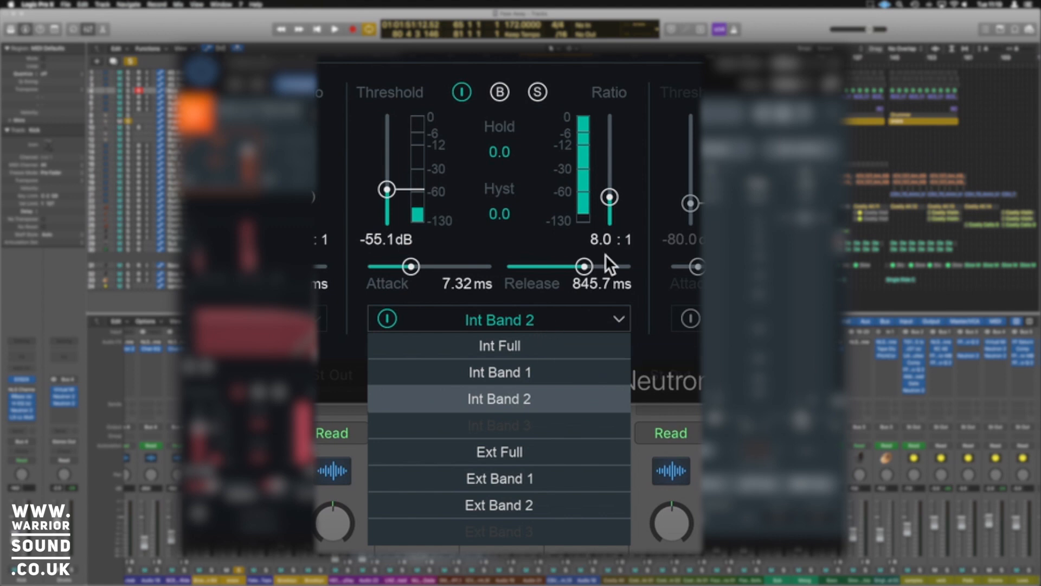
pyautogui.click(669, 353)
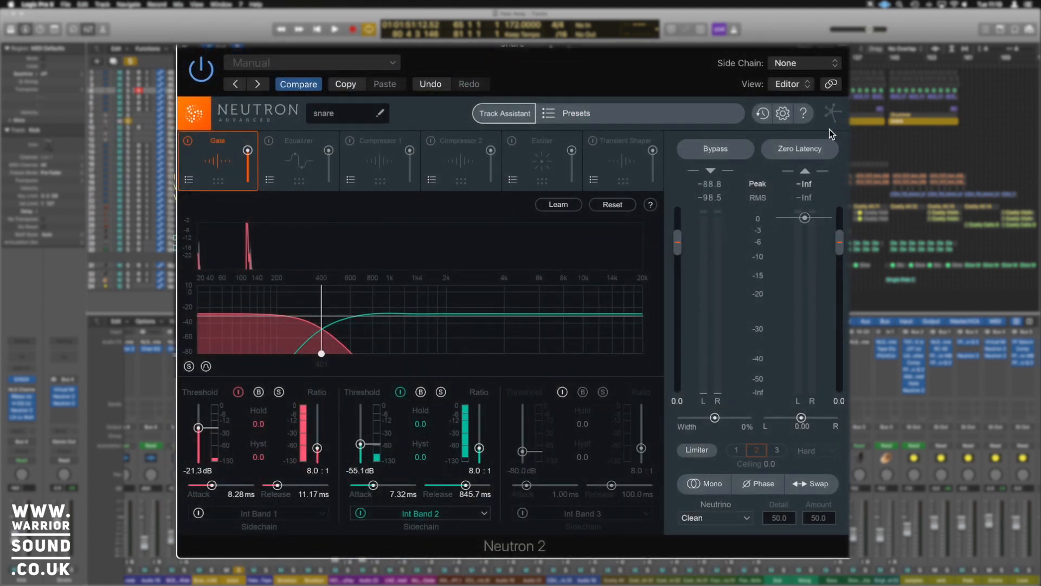
pyautogui.click(808, 63)
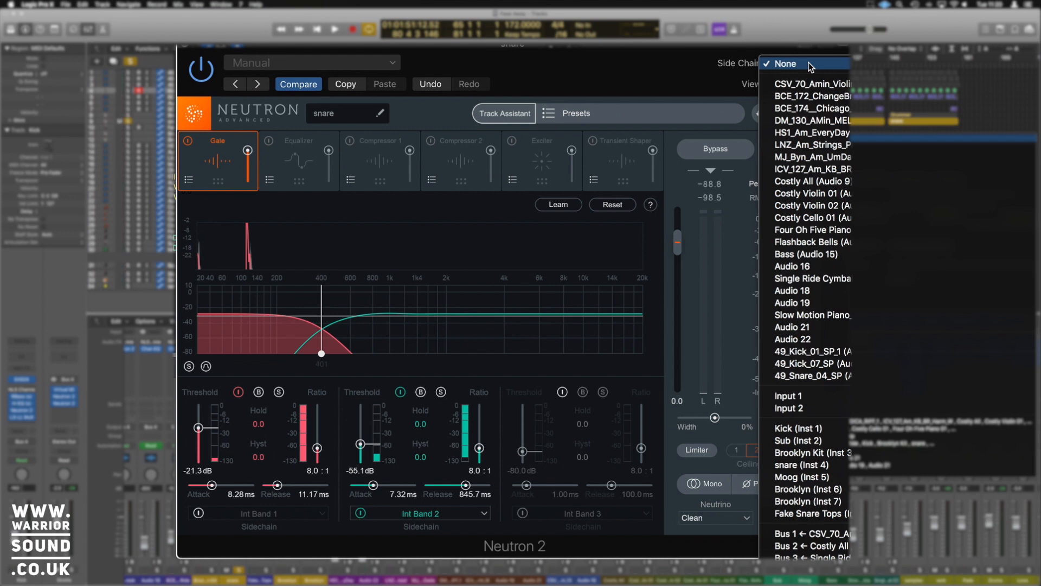
pyautogui.click(810, 513)
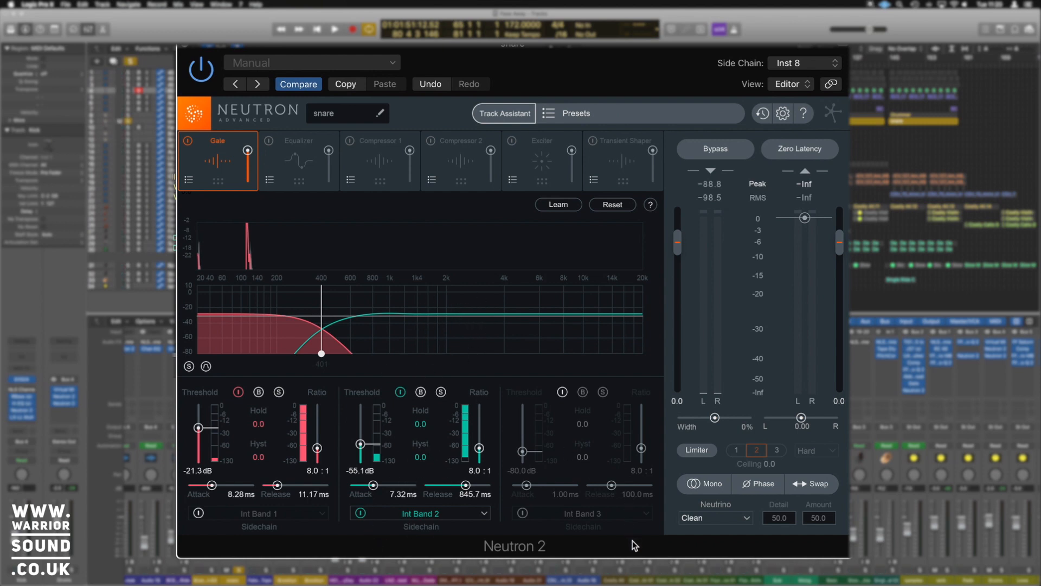
# During playback, move the crossover to about 472 Hz, try a high-band threshold of about -11.4 dB, and settle it at about -32.6 dB.
pyautogui.press('space')
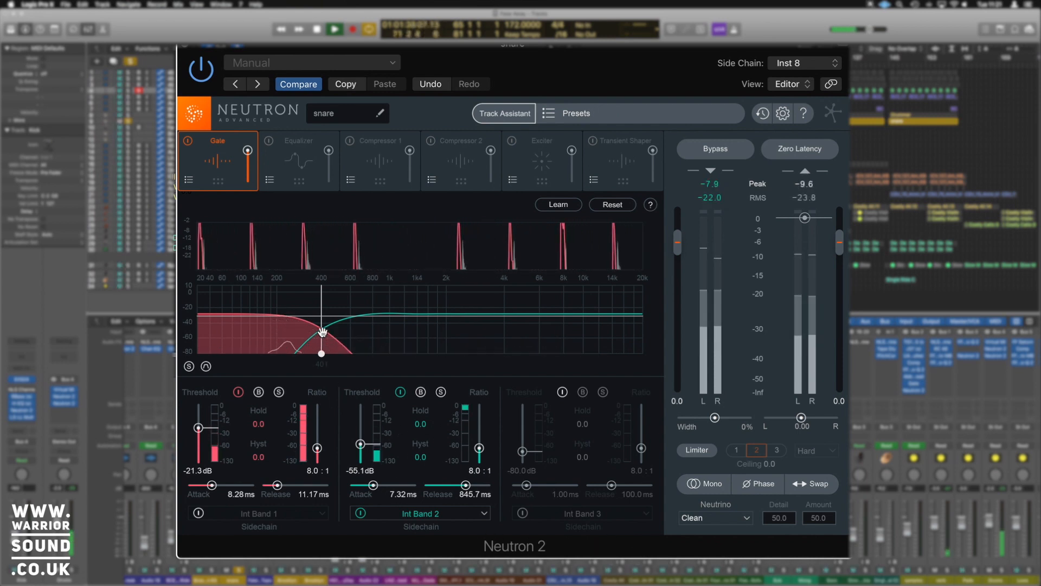
pyautogui.moveTo(323, 354)
pyautogui.mouseDown()
pyautogui.moveTo(274, 332)
pyautogui.moveTo(218, 332)
pyautogui.moveTo(332, 340)
pyautogui.mouseUp()
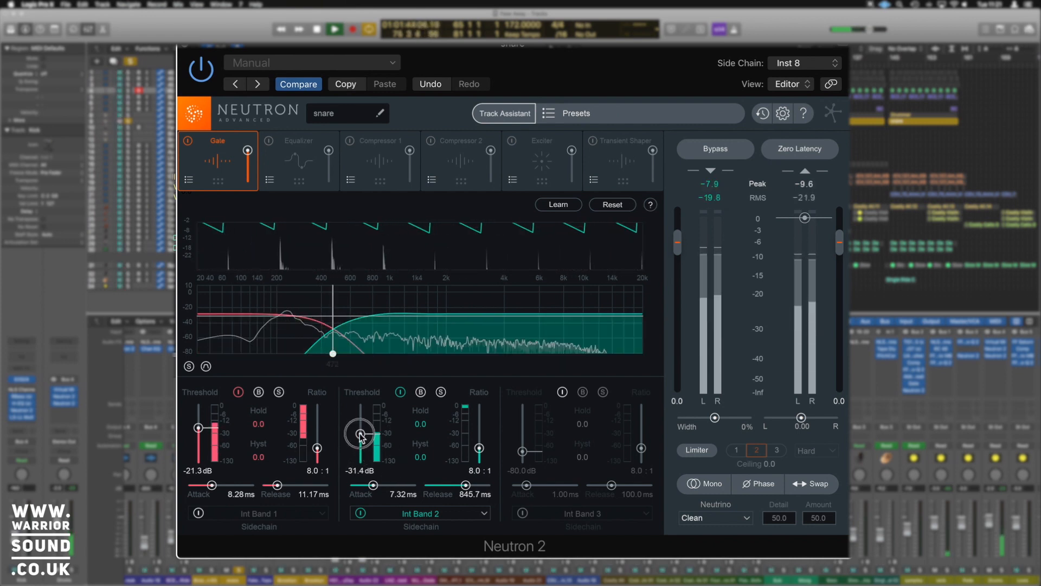
pyautogui.moveTo(360, 444); pyautogui.dragTo(361, 422)
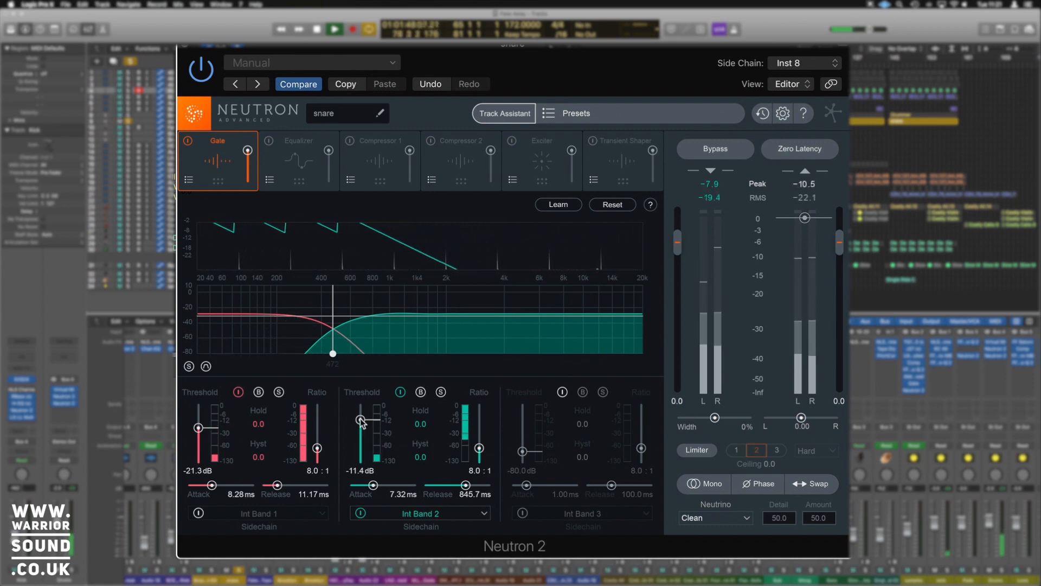
pyautogui.moveTo(361, 423); pyautogui.dragTo(361, 434)
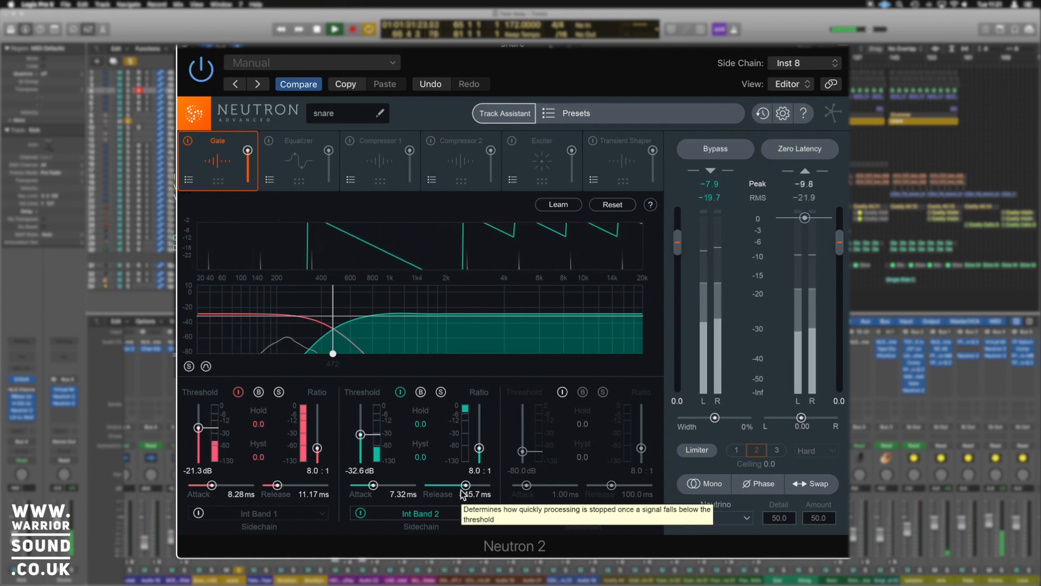
# Shorten the high band's release to about 285.1 ms while listening, and stop playback.
pyautogui.moveTo(462, 489)
pyautogui.mouseDown()
pyautogui.moveTo(435, 486)
pyautogui.moveTo(445, 489)
pyautogui.mouseUp()
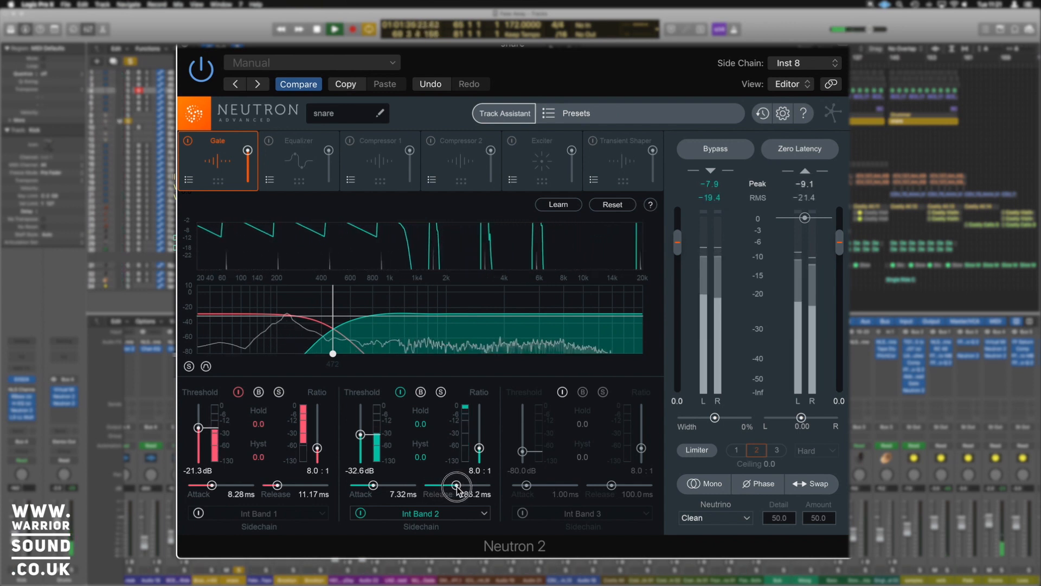
pyautogui.moveTo(457, 487); pyautogui.dragTo(456, 487)
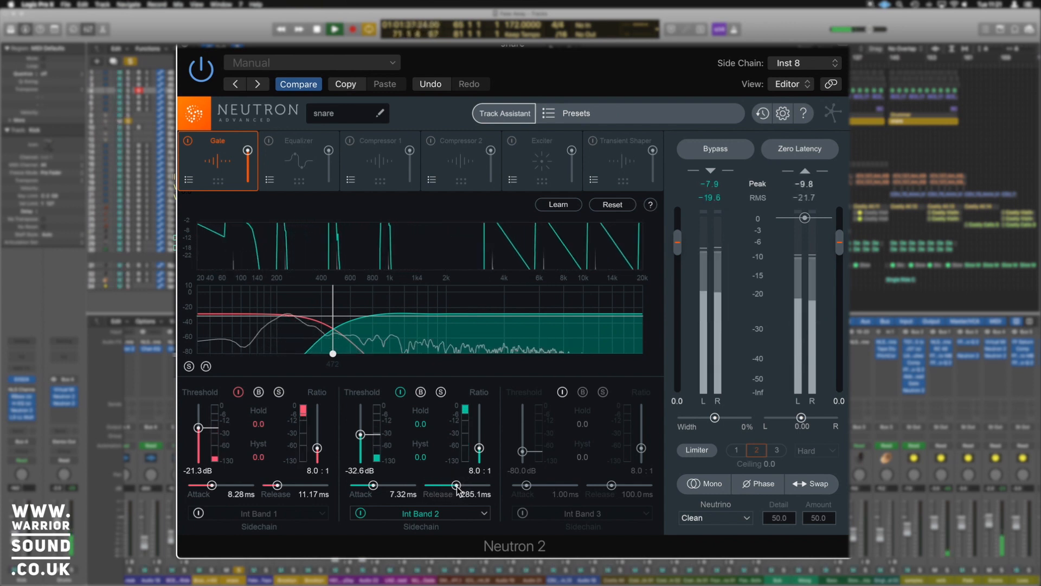
pyautogui.press('space')
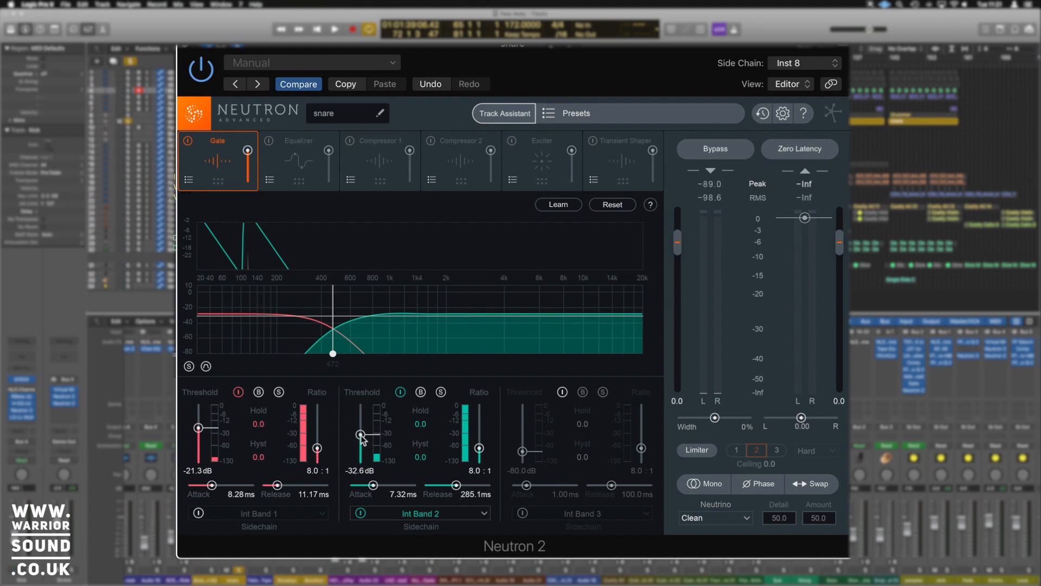
# Audition a high-band threshold of about -10.7 dB during playback, and lower it to about -57.0 dB.
pyautogui.moveTo(361, 449); pyautogui.dragTo(365, 421)
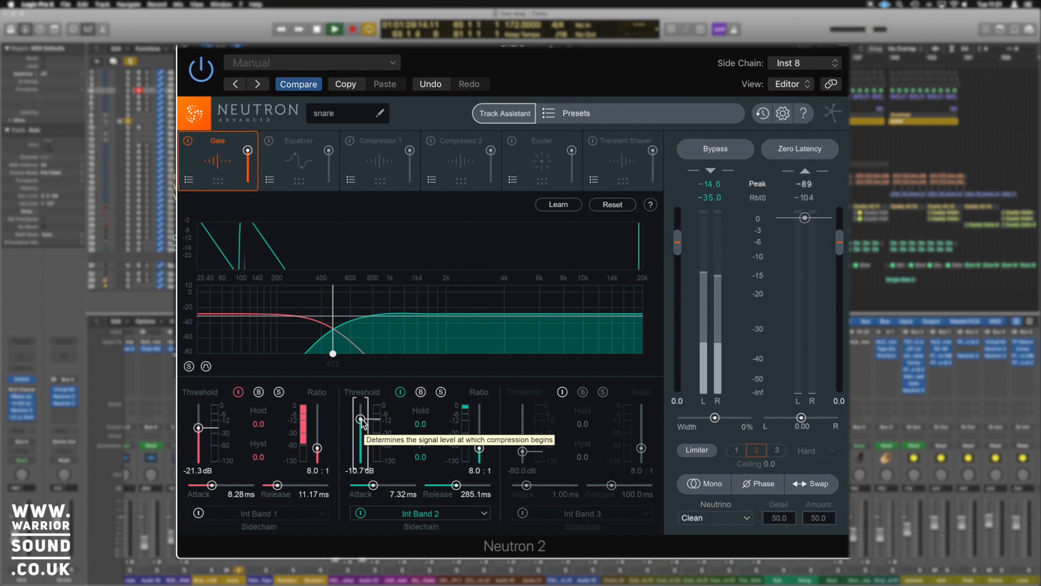
pyautogui.moveTo(363, 419); pyautogui.dragTo(362, 448)
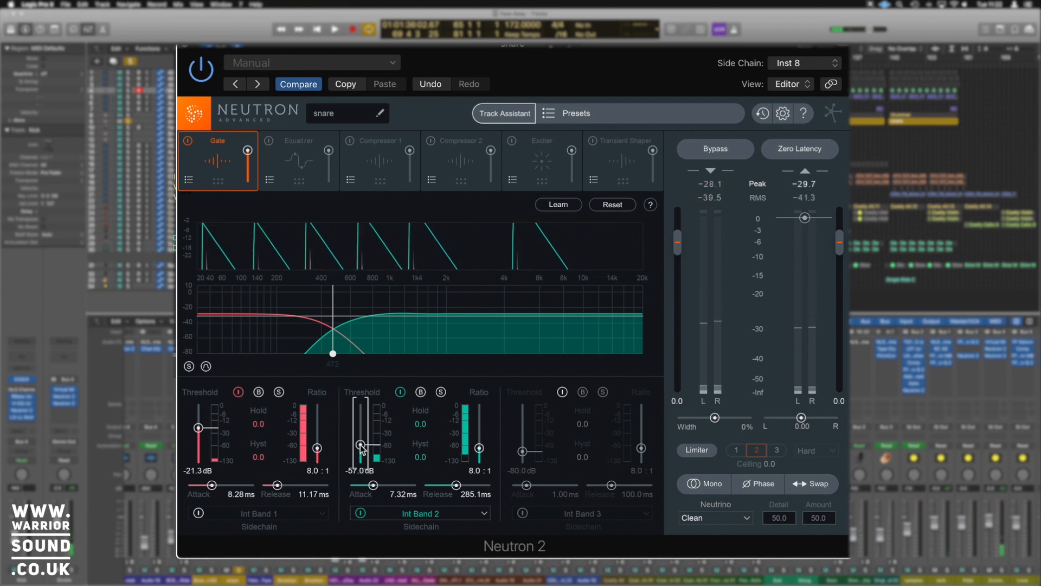